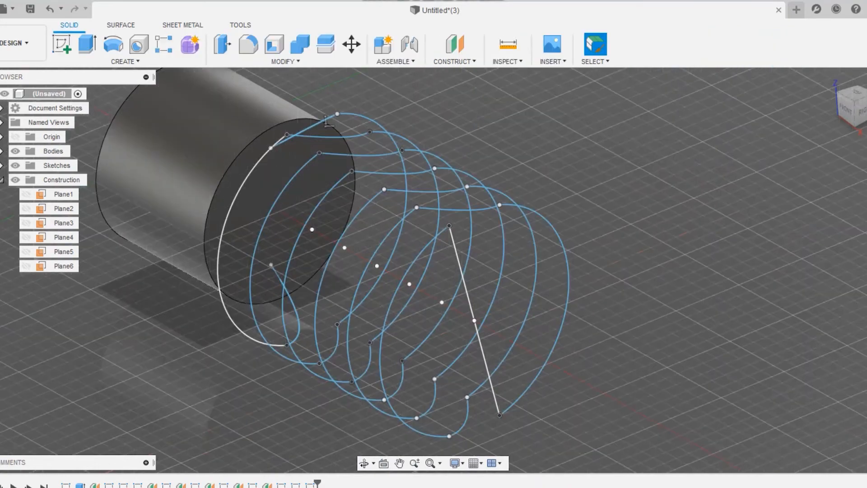
Start a circular Pipe and select all the connected coil curves as its path, beginning at the cylinder's end face
middle_drag(685, 132, 697, 200)
click(2, 180)
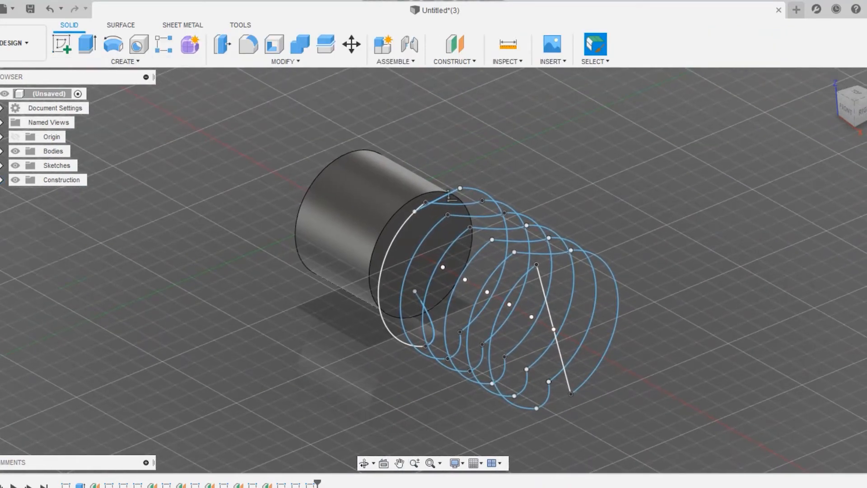
click(125, 61)
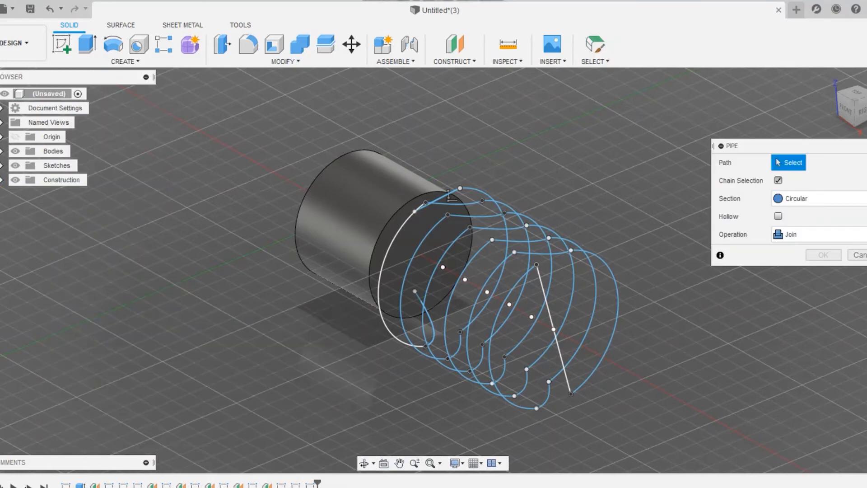
drag(860, 99, 866, 111)
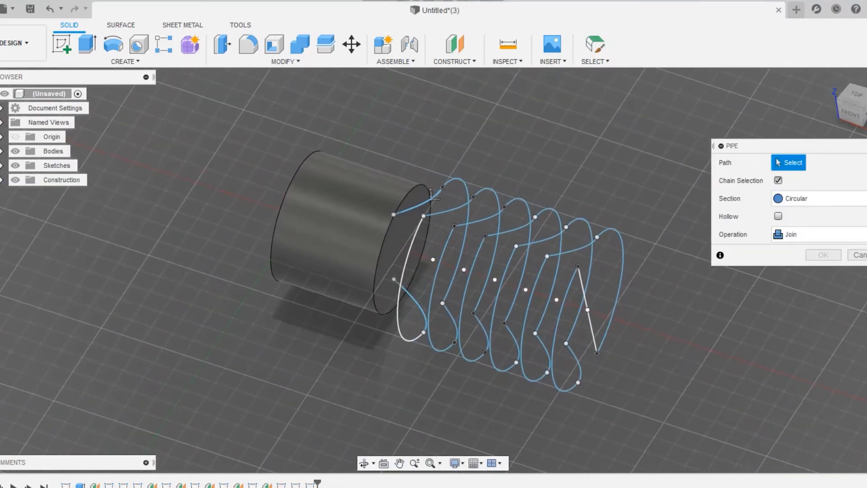
click(432, 195)
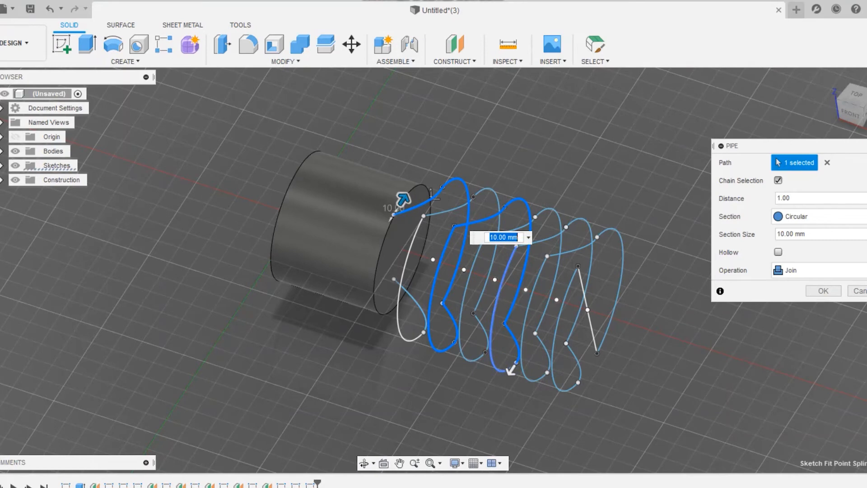
click(495, 307)
click(550, 239)
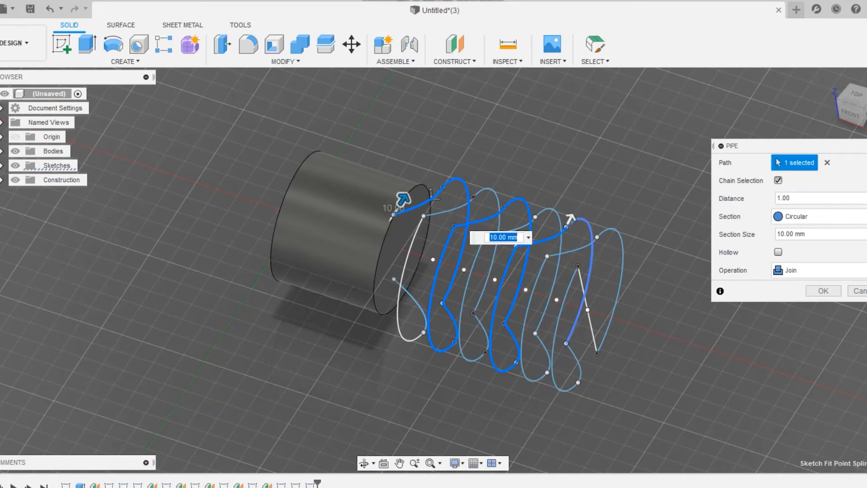
click(589, 262)
click(575, 365)
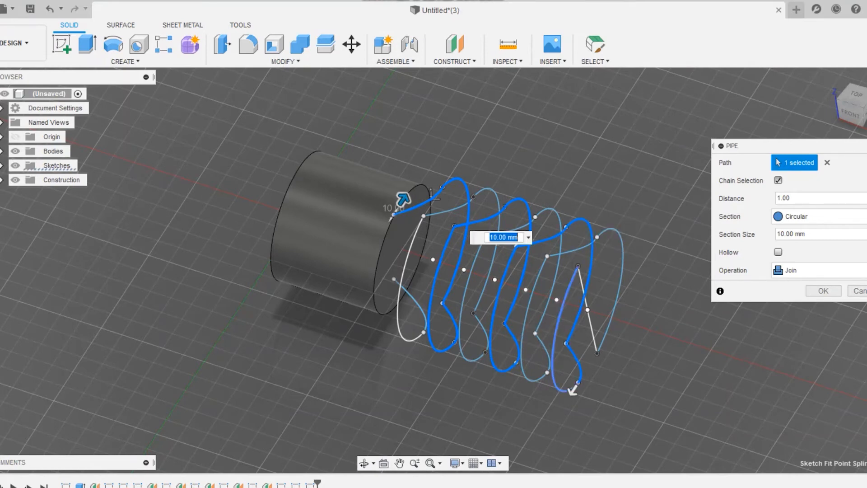
click(562, 325)
click(597, 351)
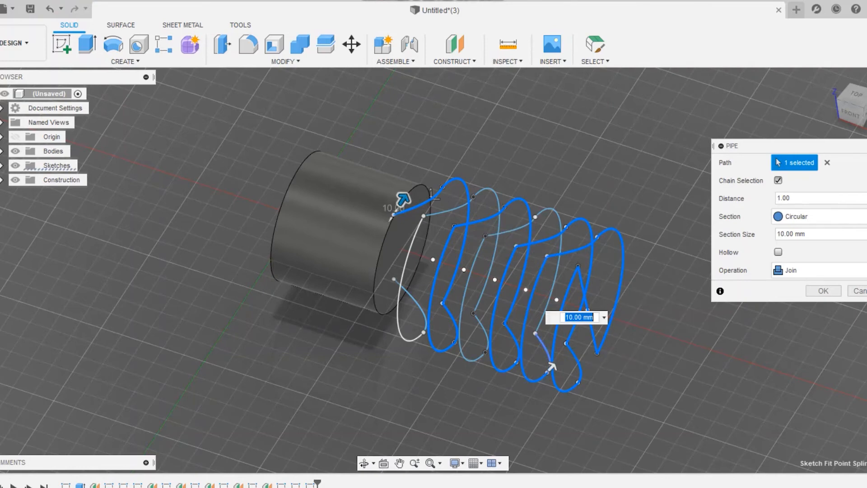
click(527, 323)
click(529, 224)
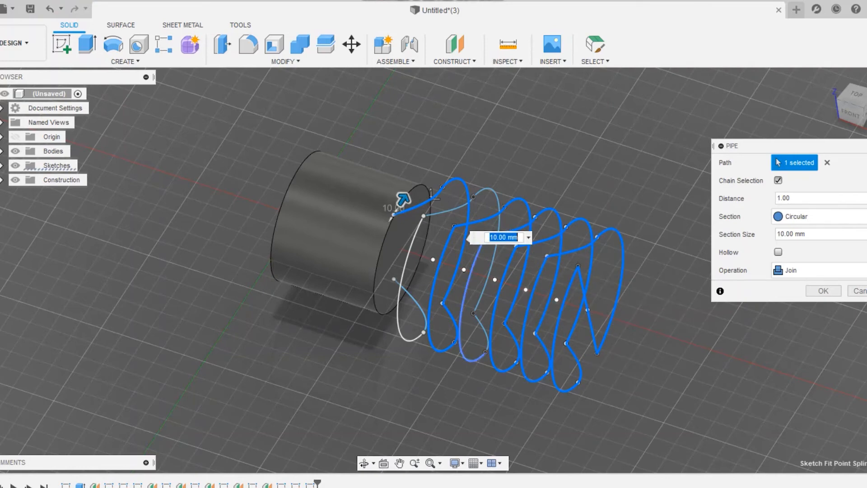
click(467, 307)
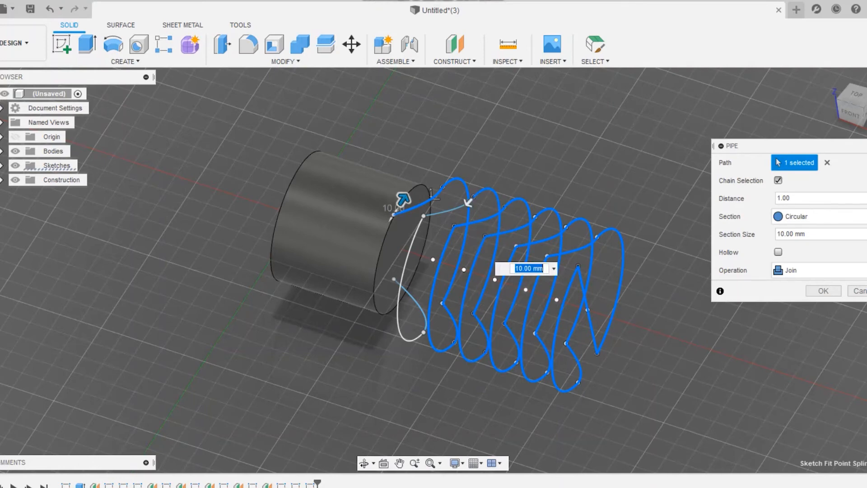
click(407, 219)
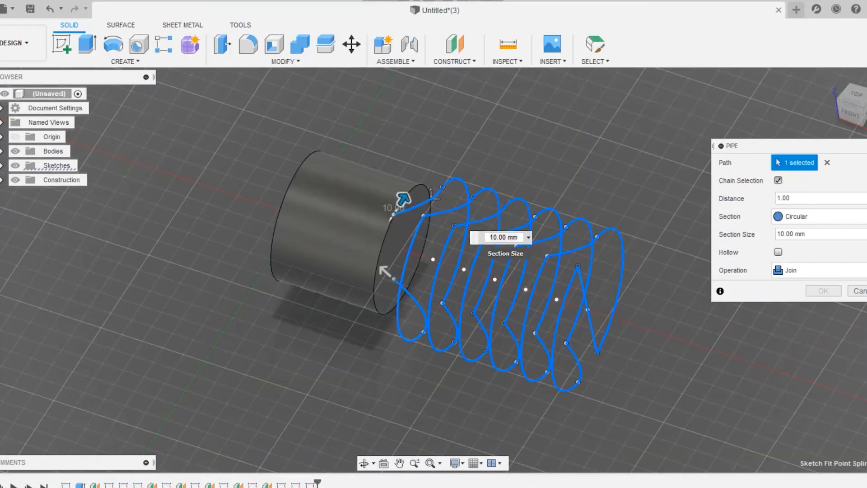
Set the pipe's section size to 7.5 mm and create the coil
drag(509, 237, 489, 238)
key(BackSpace)
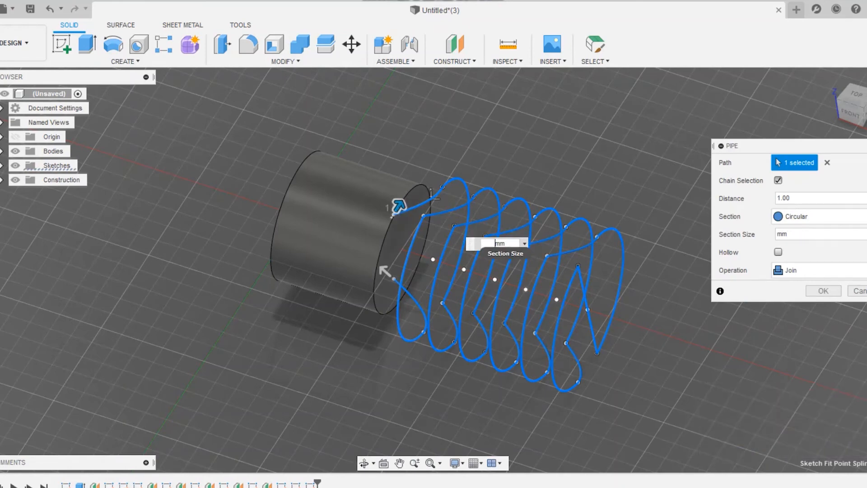
text(7.5)
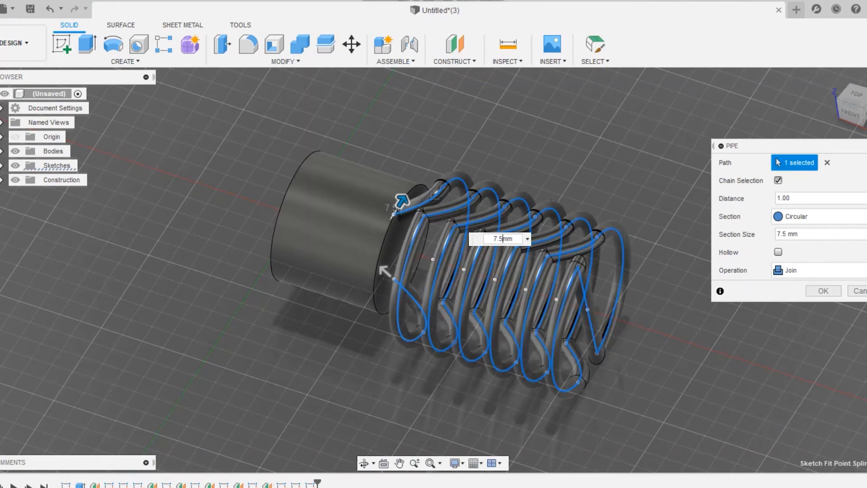
key(Return)
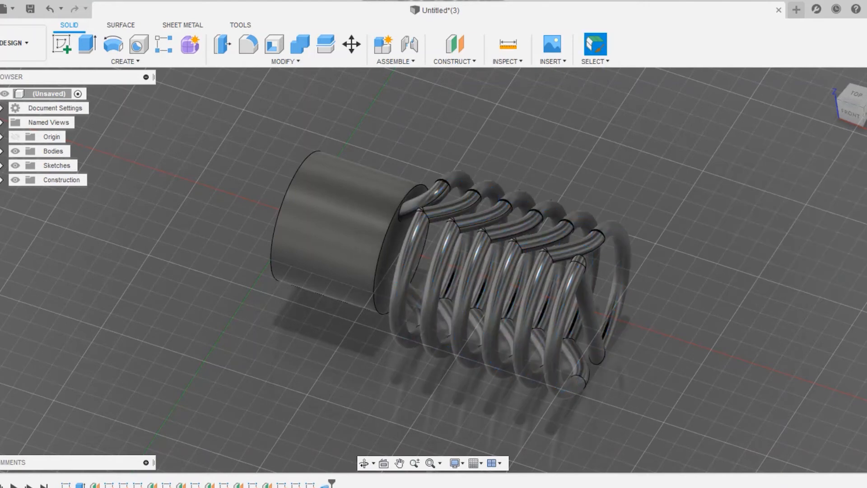
Examine the coil pipe and the joints between its segments from several angles and up close
mouse_move(433, 261)
shift+middle_down()
mouse_move(389, 267)
mouse_move(391, 217)
mouse_move(429, 176)
mouse_move(389, 149)
mouse_move(362, 208)
mouse_move(451, 248)
mouse_move(475, 234)
shift+middle_up()
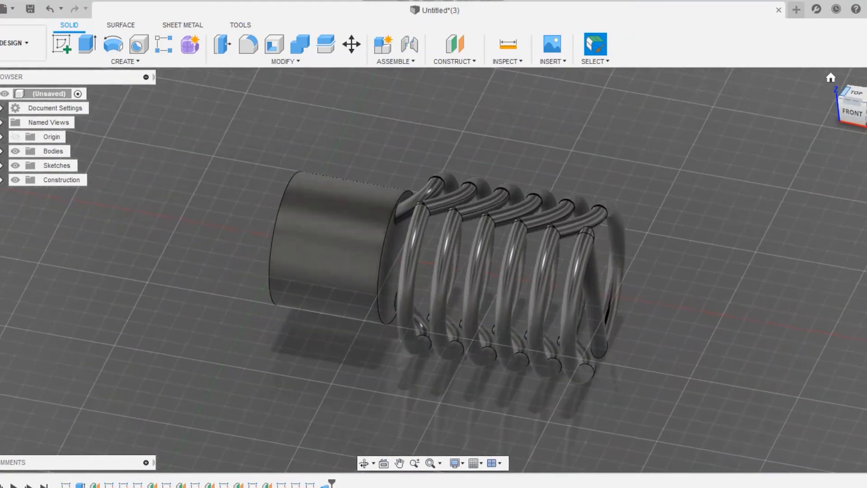
click(831, 78)
mouse_move(432, 261)
shift+middle_down()
mouse_move(483, 264)
mouse_move(429, 271)
mouse_move(434, 231)
mouse_move(434, 271)
mouse_move(456, 268)
shift+middle_up()
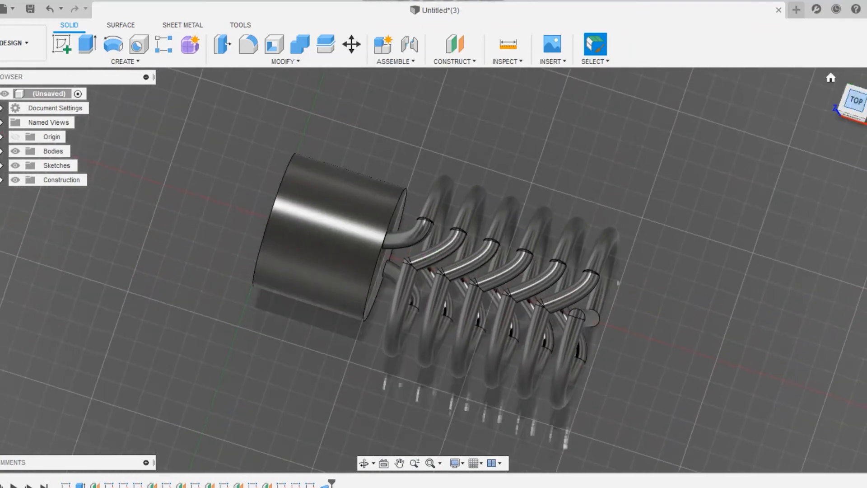
scroll(669, 312, up, 7)
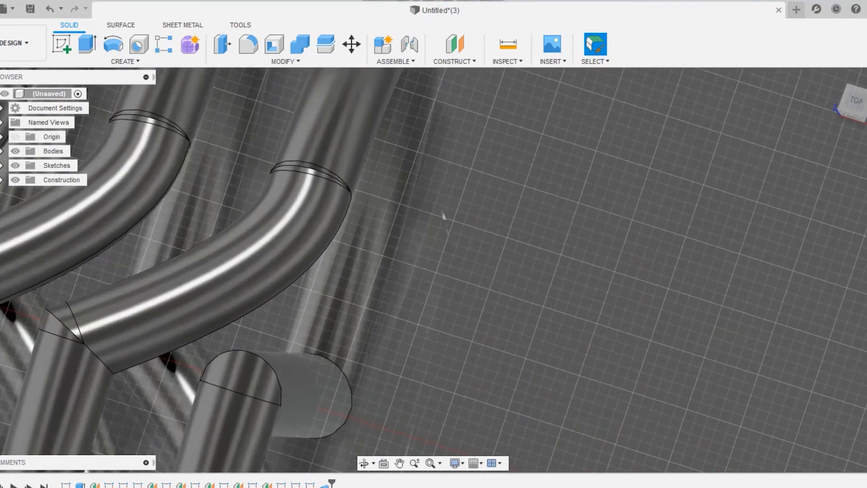
scroll(444, 217, down, 5)
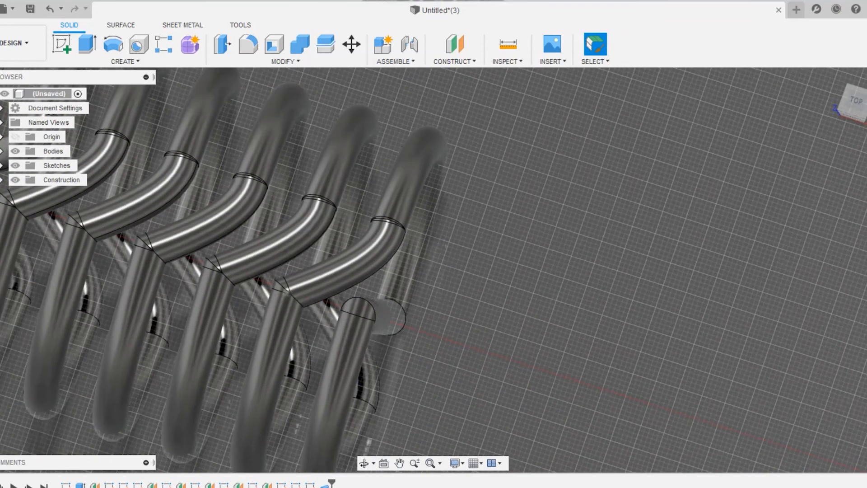
scroll(444, 217, down, 1)
middle_drag(444, 217, 668, 221)
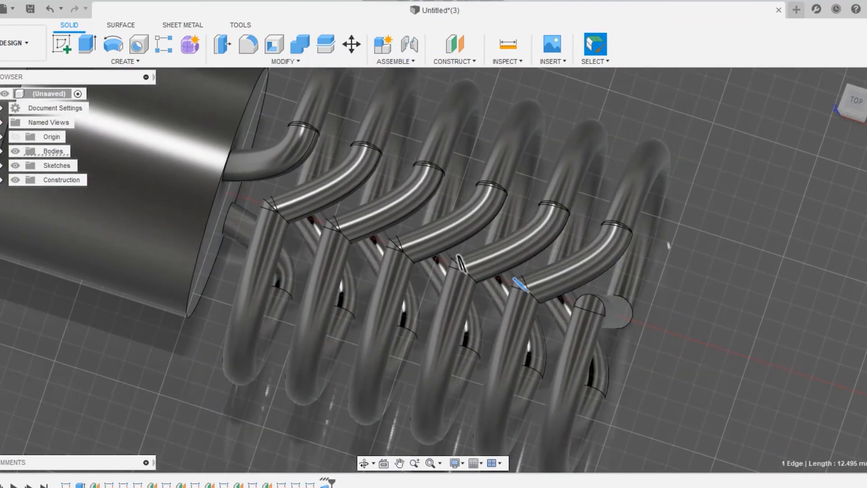
Try to fillet the pipe faces meeting at a coil joint with a constant radius of 2 mm and of 4 mm
key(f)
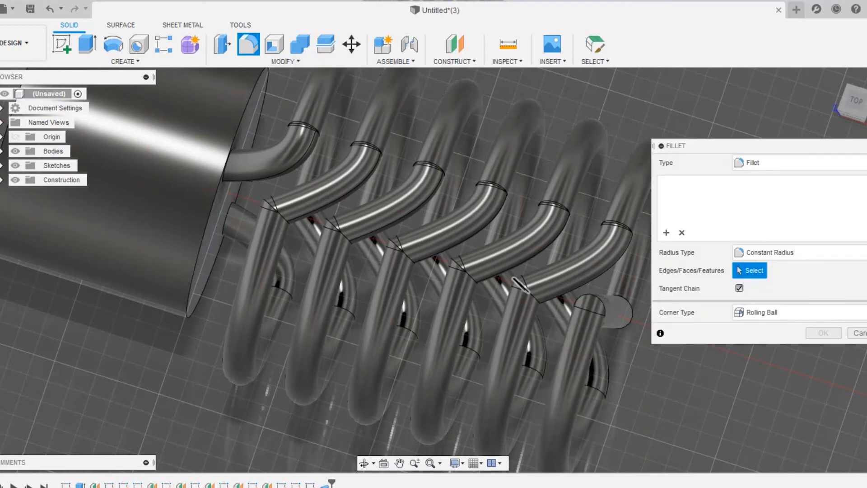
click(612, 219)
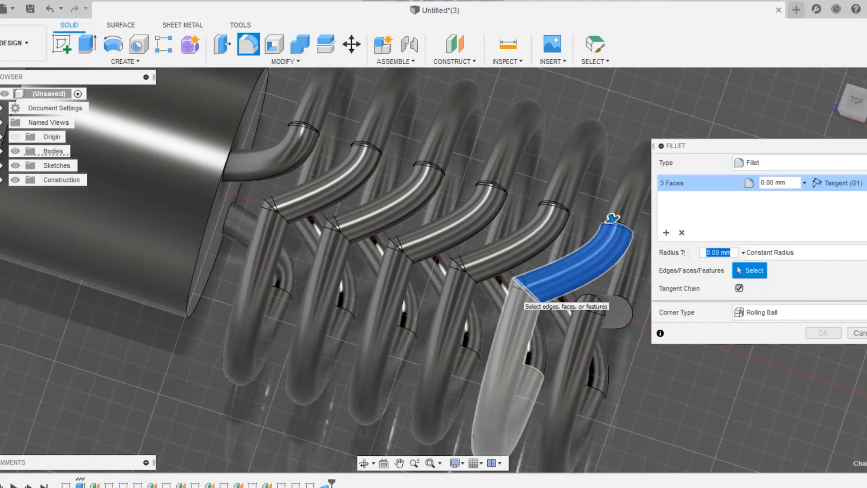
text(2)
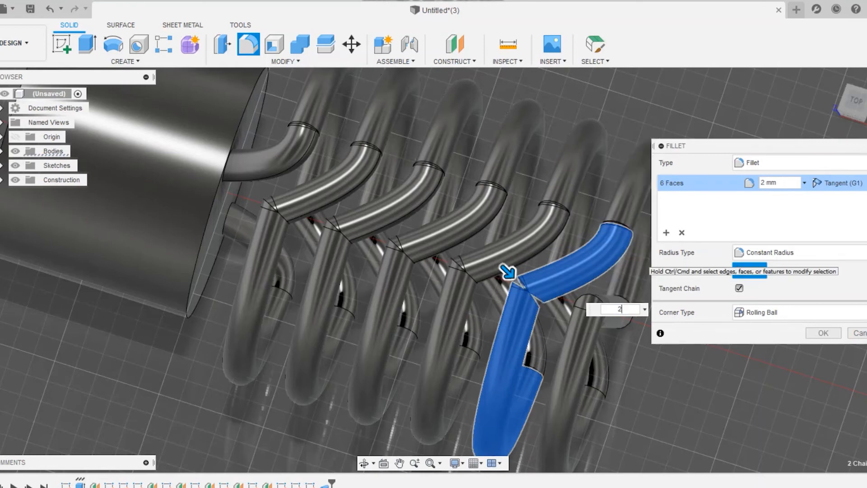
key(BackSpace)
text(4)
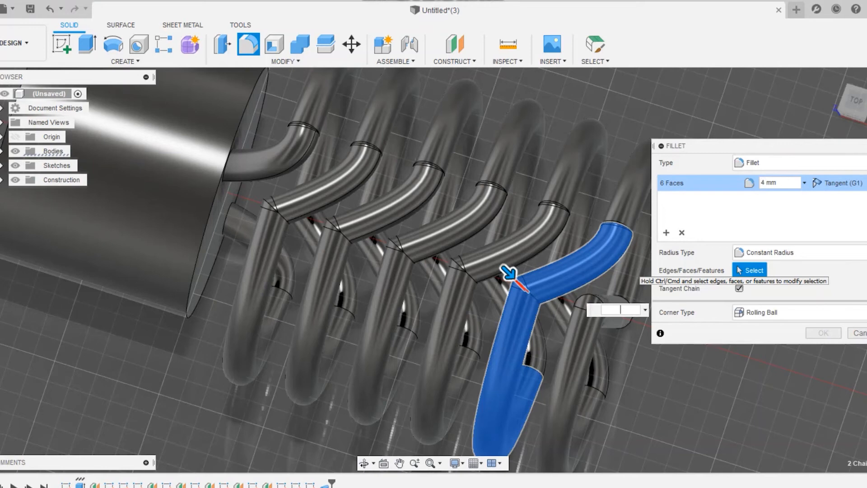
key(Return)
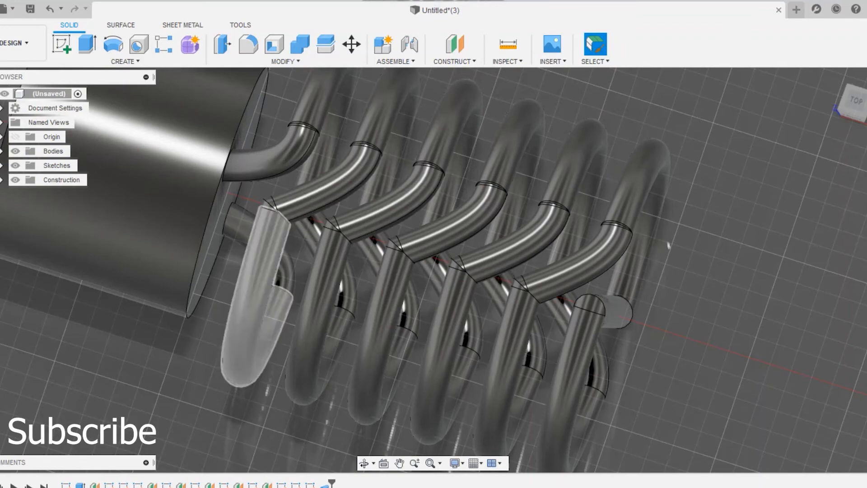
Start a sketch on the cylinder's flat end face opposite the coil
scroll(796, 271, down, 3)
scroll(802, 255, down, 2)
mouse_move(802, 255)
middle_down()
mouse_move(691, 248)
mouse_move(587, 167)
mouse_move(573, 106)
mouse_move(569, 138)
mouse_move(632, 131)
mouse_move(696, 90)
mouse_move(664, 136)
mouse_move(673, 91)
mouse_move(662, 84)
mouse_move(624, 79)
mouse_move(618, 120)
mouse_move(658, 131)
mouse_move(625, 104)
mouse_move(601, 99)
mouse_move(643, 131)
mouse_move(637, 127)
mouse_move(630, 138)
mouse_move(655, 203)
mouse_move(673, 208)
mouse_move(664, 253)
mouse_move(641, 253)
mouse_move(718, 257)
mouse_move(720, 293)
mouse_move(739, 253)
middle_up()
click(427, 342)
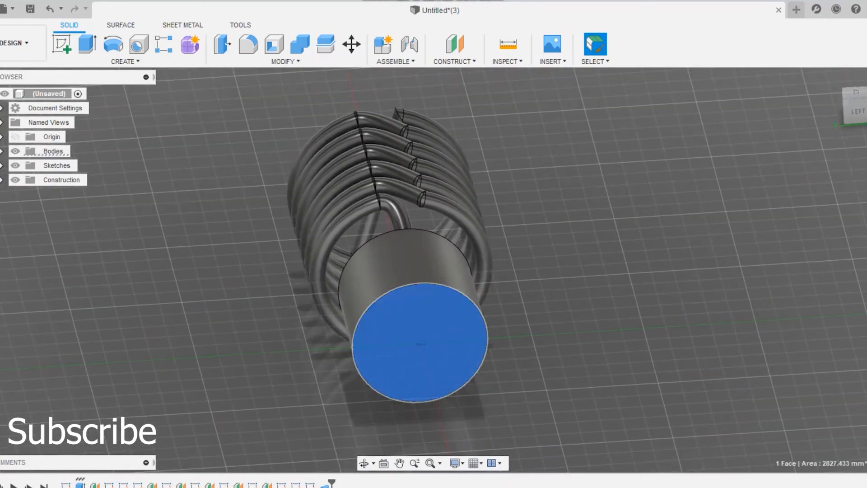
scroll(643, 311, down, 2)
click(61, 44)
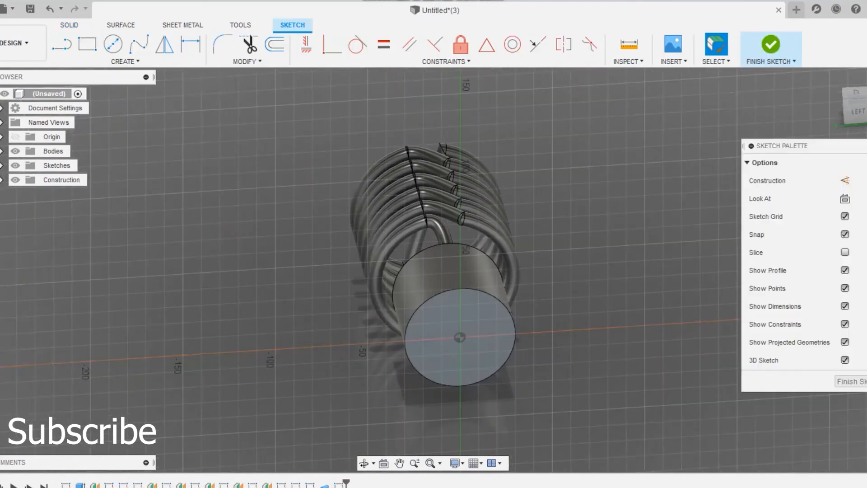
Sketch a 40 mm diameter circle centred on the cylinder's end face
click(113, 43)
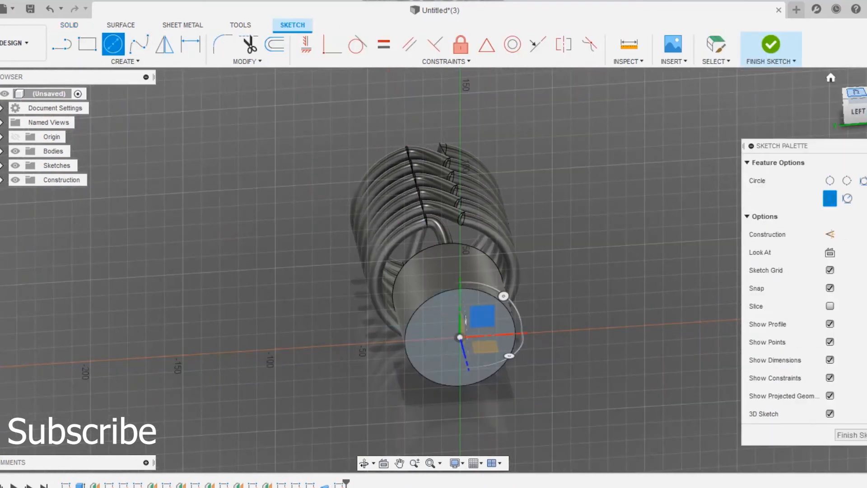
click(858, 111)
click(442, 269)
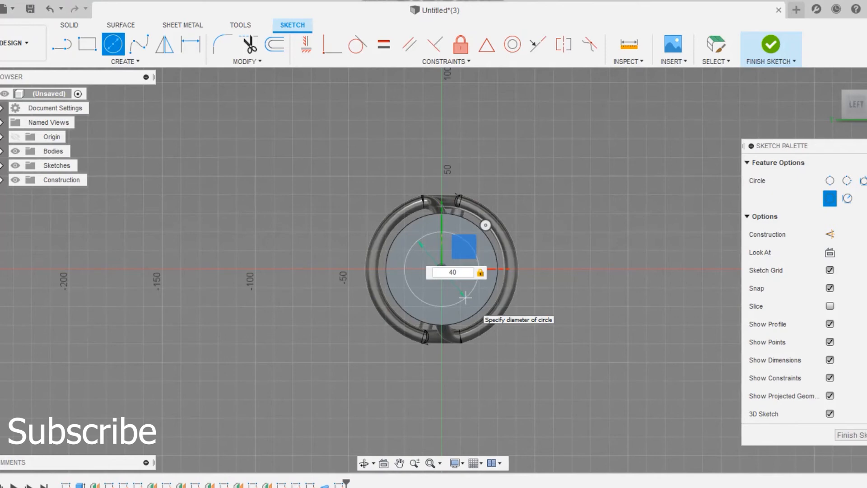
key(Return)
key(Escape)
Add a concentric 25 mm diameter circle at the same centre and finish the sketch
key(c)
click(442, 269)
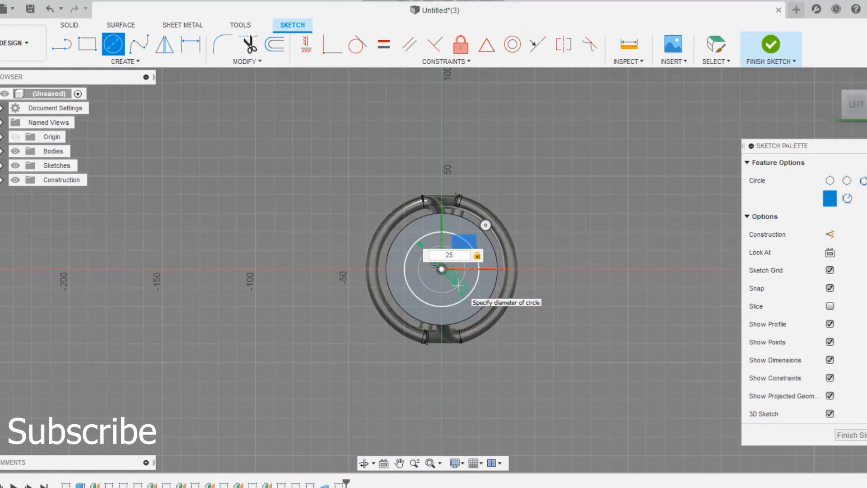
key(Return)
key(Escape)
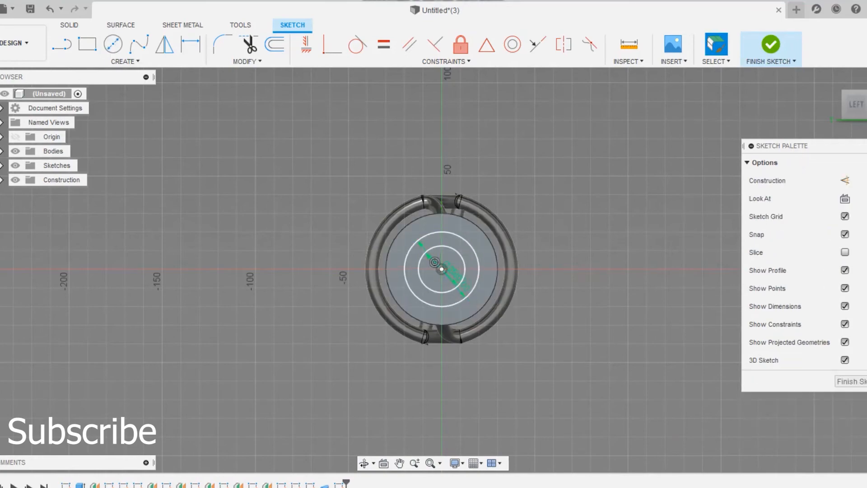
click(771, 44)
Extrude the ring profile between the two circles 30 mm outward from the cylinder and join it to the body
drag(853, 105, 866, 118)
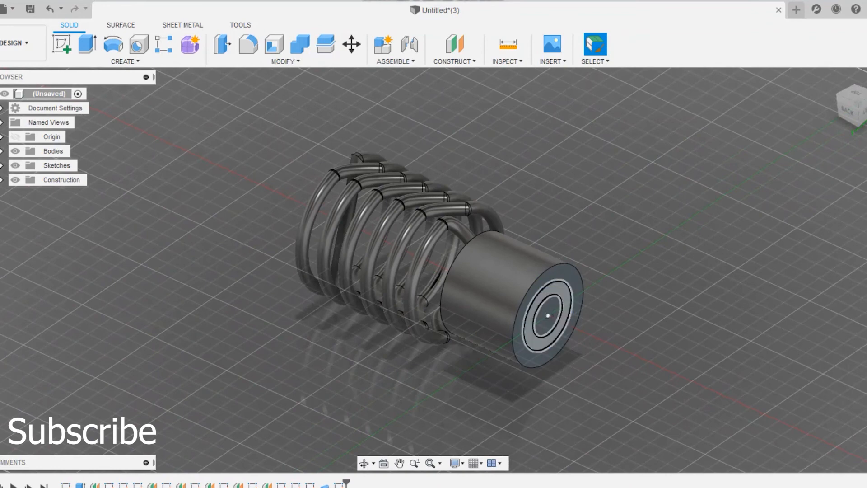
click(566, 312)
click(87, 44)
text(3)
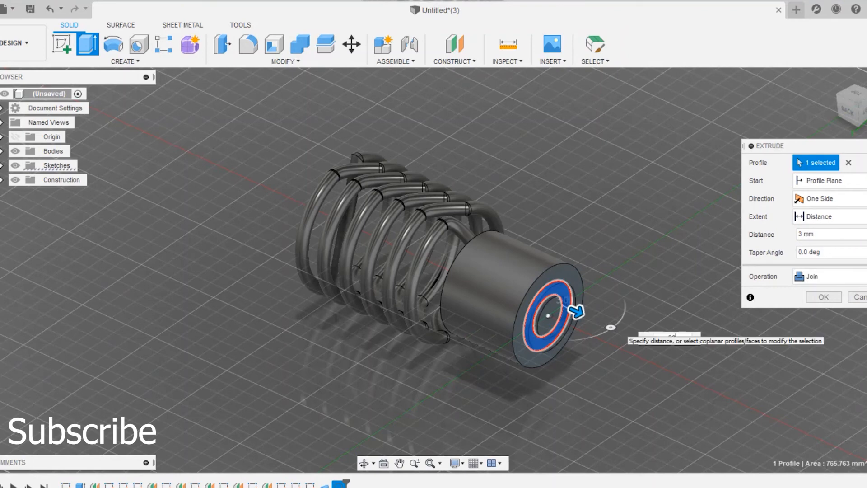
text(0)
key(Return)
Show Sketch12 again and extrude its inner 25 mm circle outward through the ring and past its end
click(1, 165)
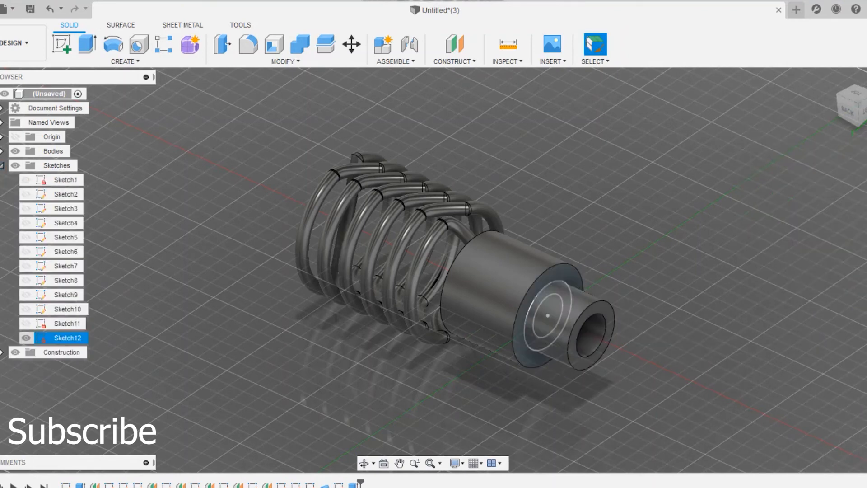
click(536, 311)
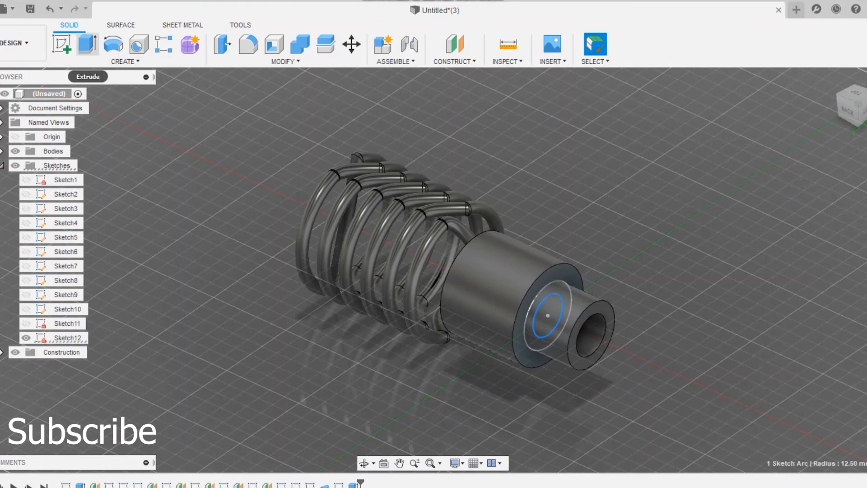
click(87, 43)
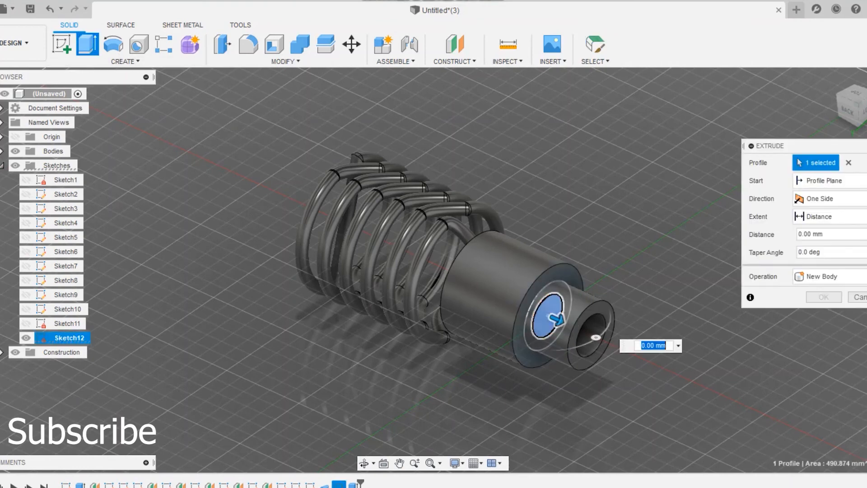
key(Return)
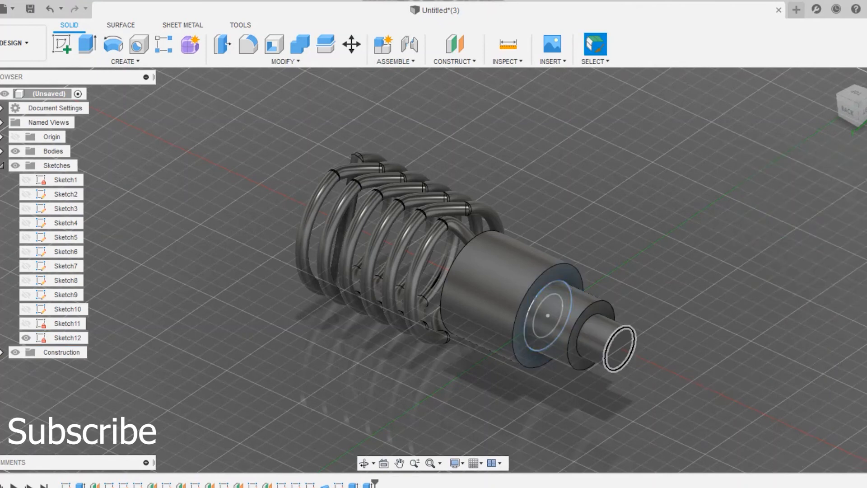
Offset the end face of the 25 mm cylinder with Press Pull, setting the distance to 40 mm
click(620, 345)
right_click(620, 346)
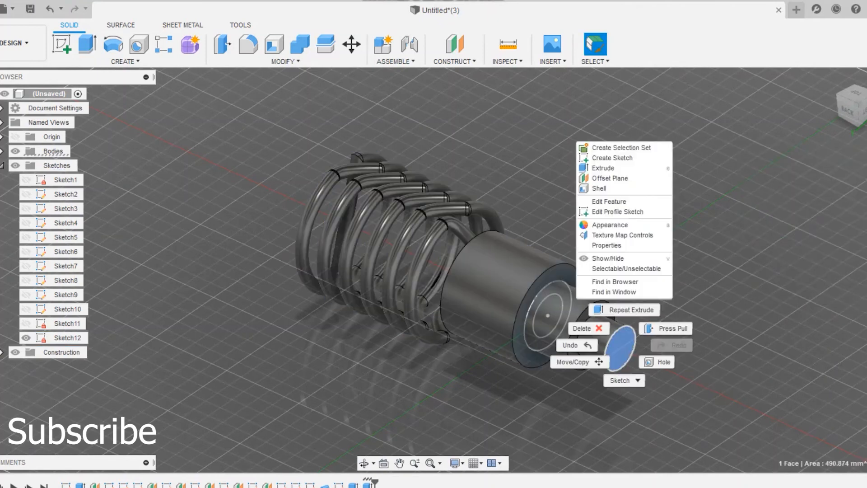
click(664, 329)
drag(634, 348, 619, 343)
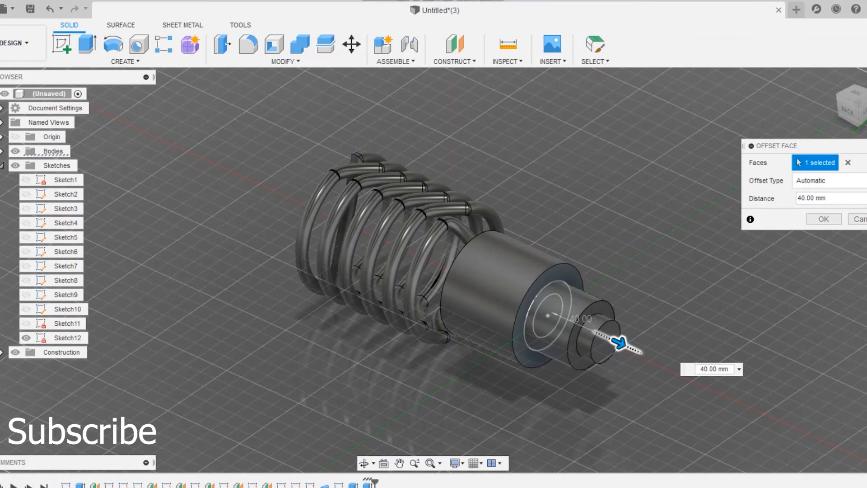
click(824, 219)
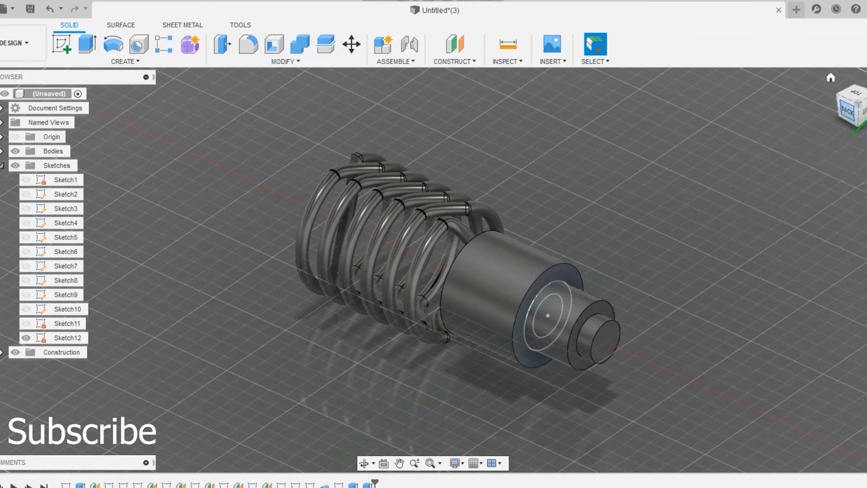
Sketch a 5 mm diameter circle on the lengthwise centre plane, centred on the protruding 25 mm cylinder, and finish the sketch
click(850, 111)
scroll(632, 197, up, 8)
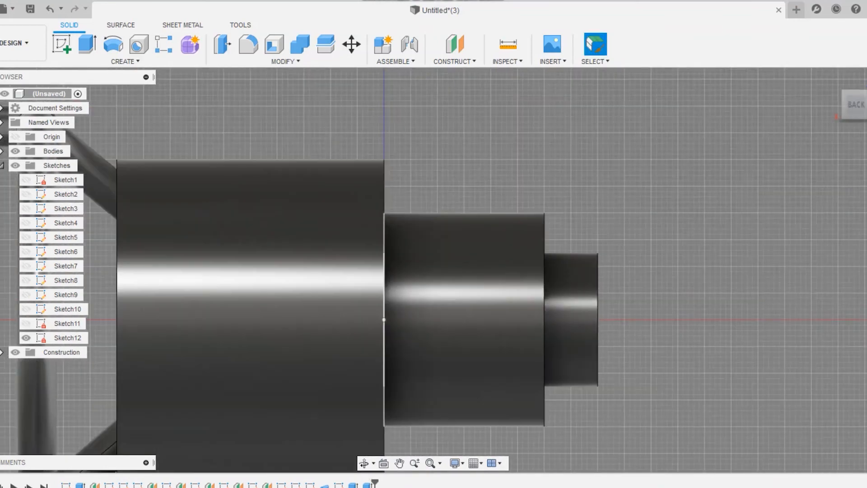
middle_drag(632, 196, 541, 131)
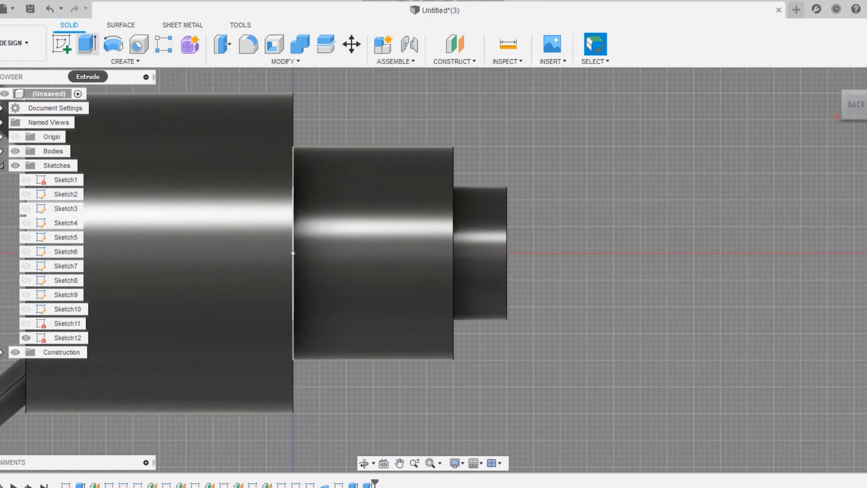
click(62, 44)
click(259, 220)
key(c)
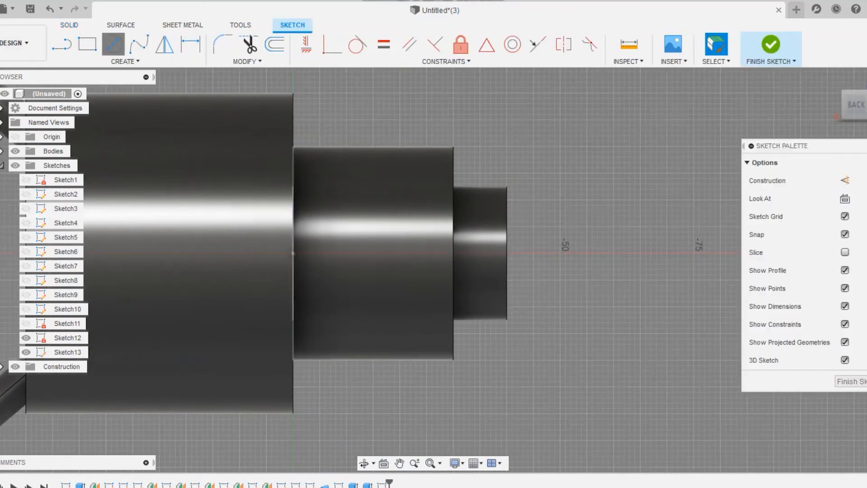
click(480, 253)
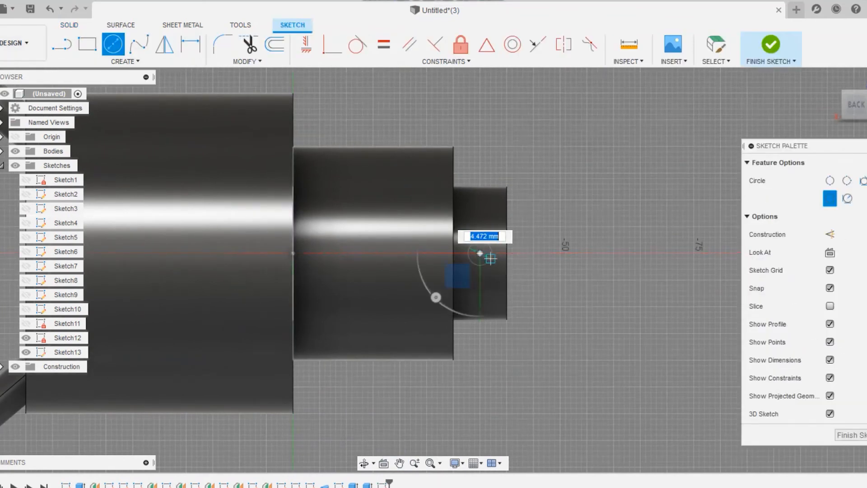
text(6)
key(Return)
key(Escape)
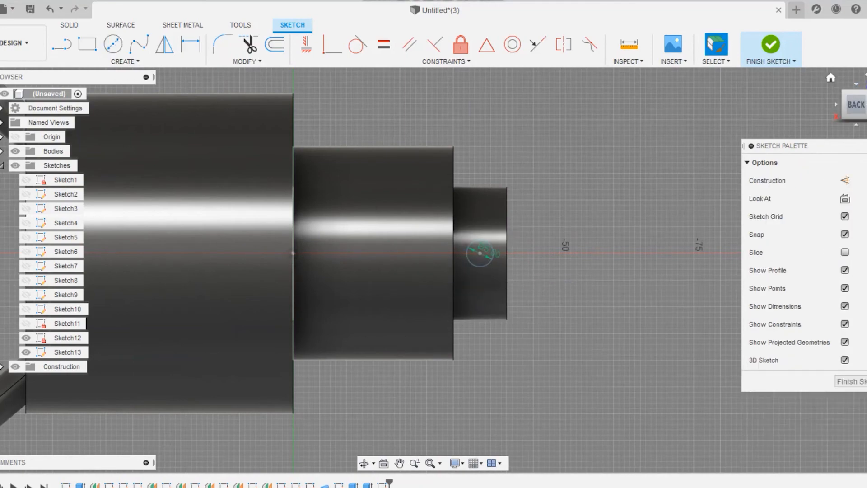
click(771, 46)
Set up a symmetric Extrude of the 5 mm circle, temporarily hiding the bodies to select its profile
drag(855, 105, 823, 116)
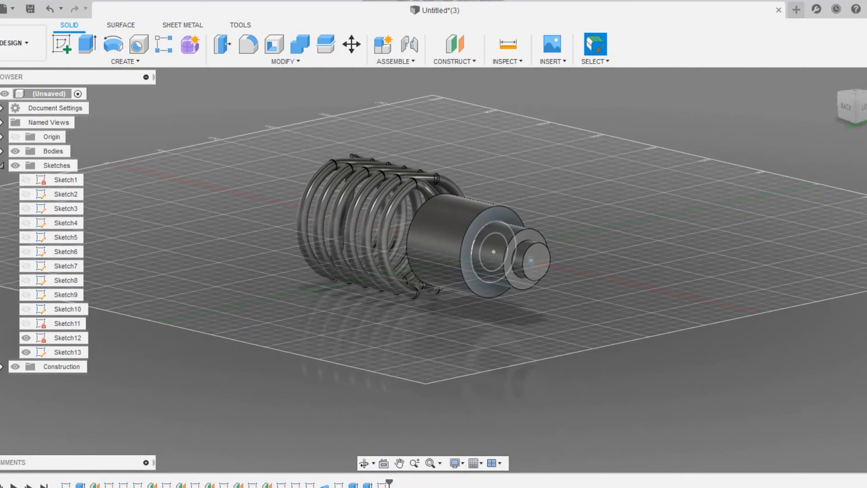
scroll(531, 260, up, 6)
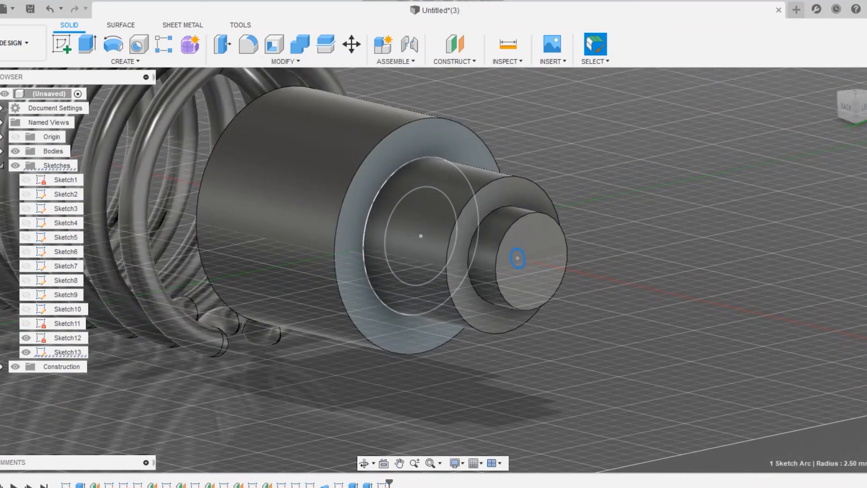
click(87, 45)
click(826, 199)
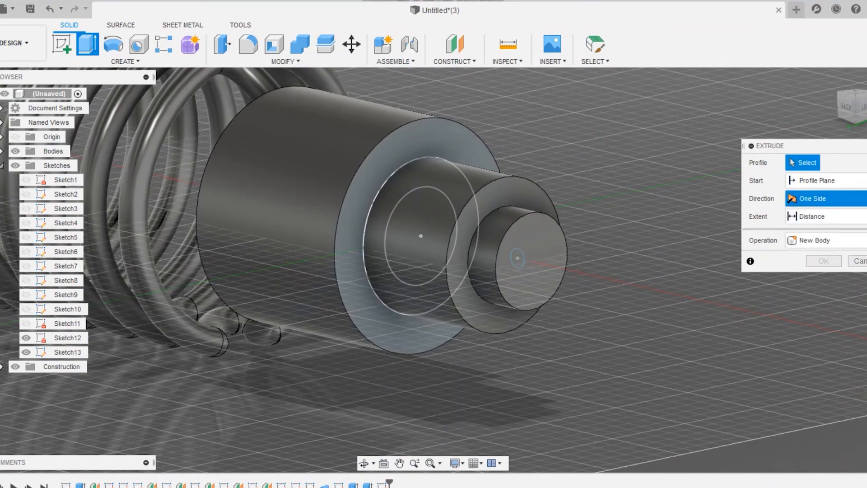
click(816, 244)
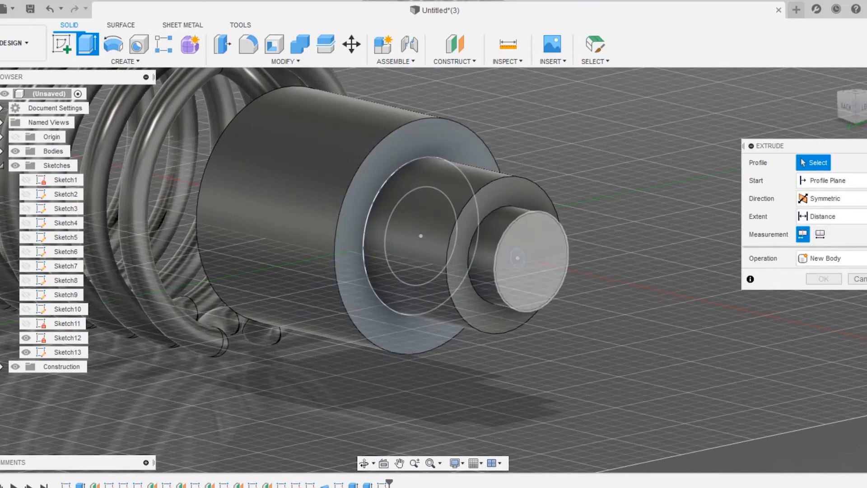
click(16, 152)
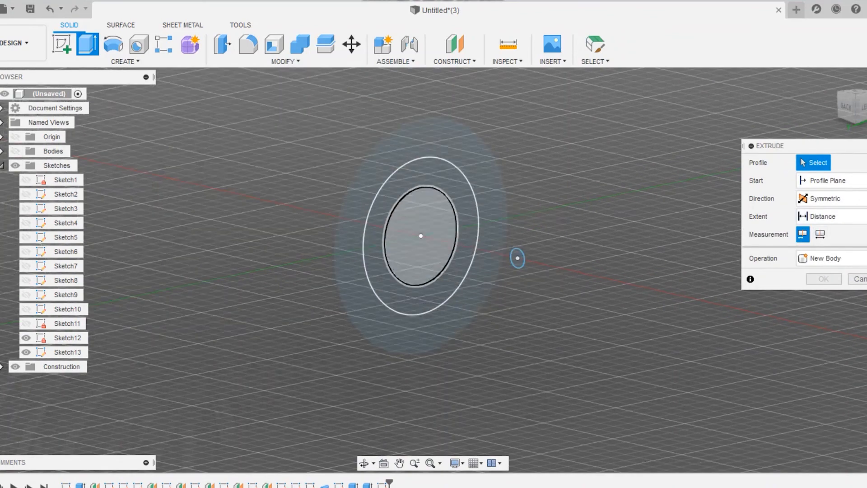
click(517, 259)
click(16, 152)
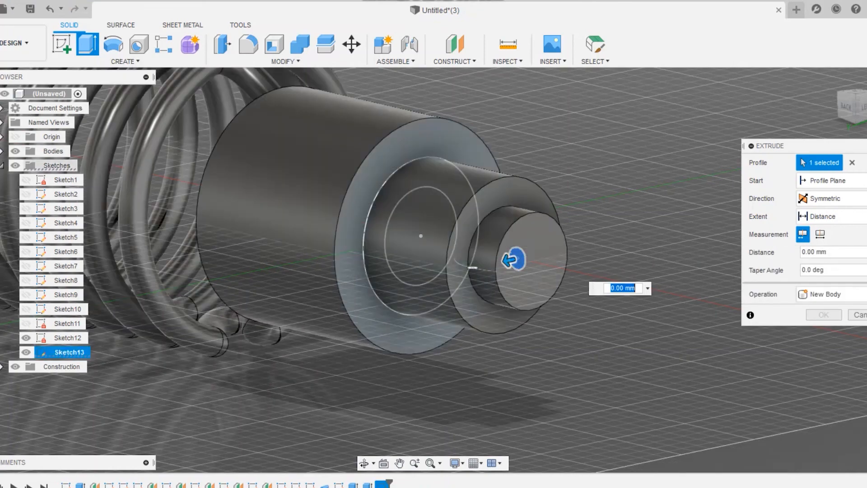
Extrude the circle 15 mm to each side and join it to the body as two side pins
text(0)
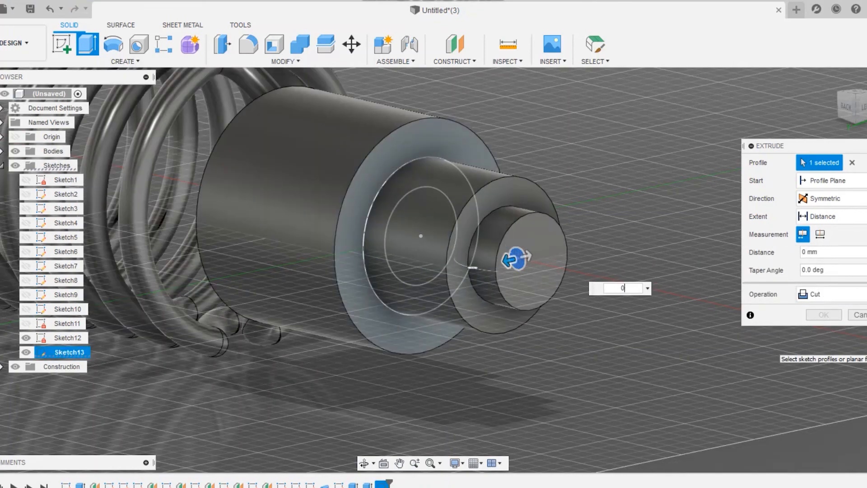
key(Return)
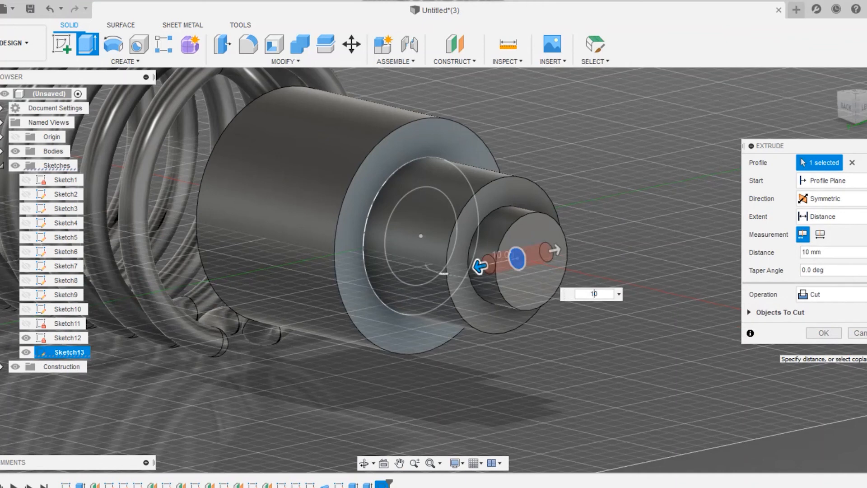
click(831, 294)
click(815, 311)
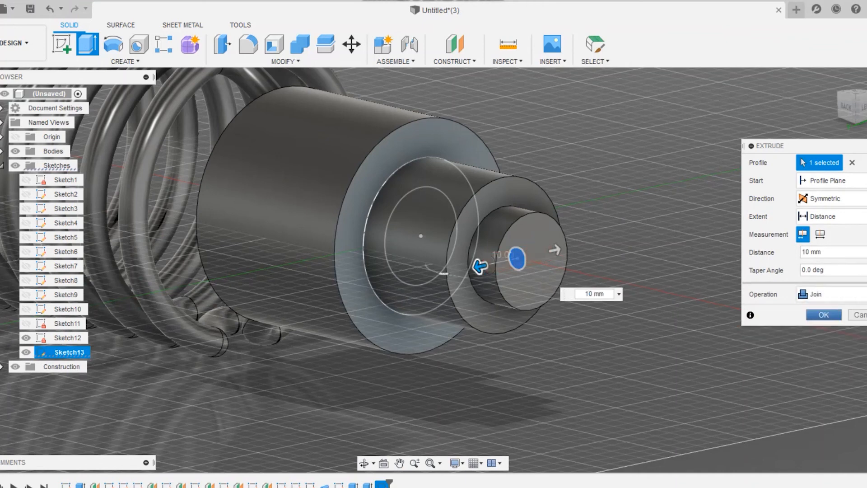
text(15)
key(Return)
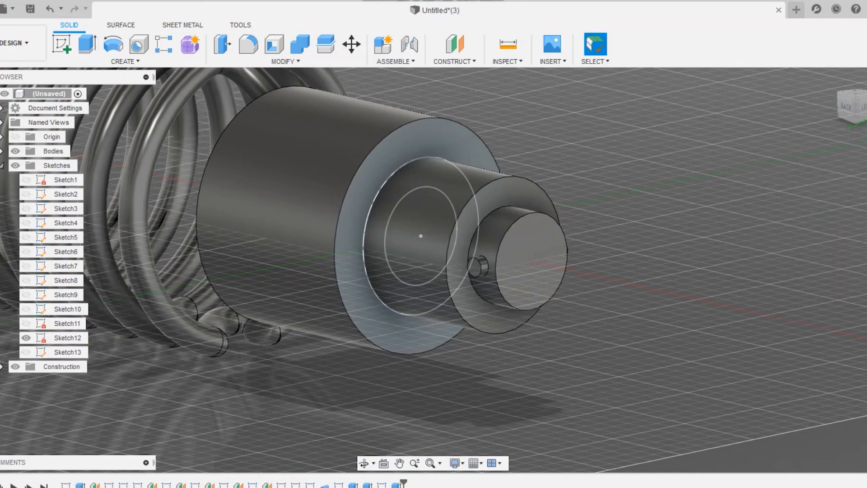
Sketch an upright ellipse about 4 by 6 mm on the smallest cylinder's end face, centred about 6 mm left of its centre
scroll(594, 287, down, 3)
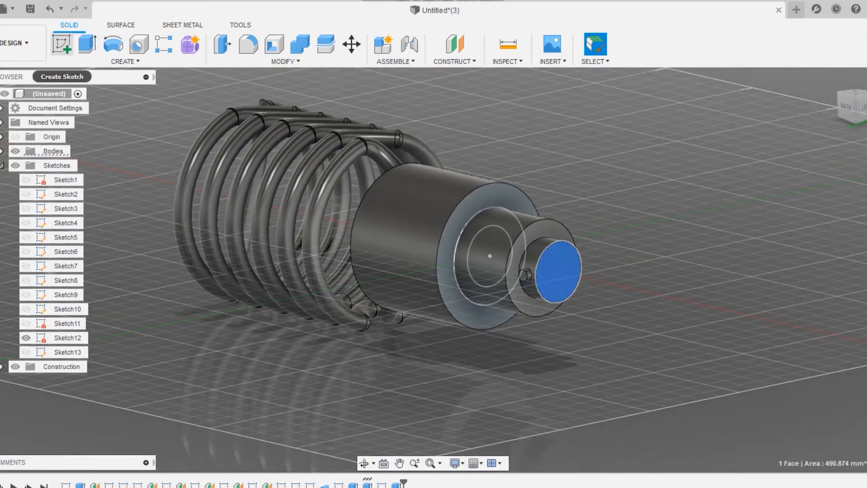
click(62, 44)
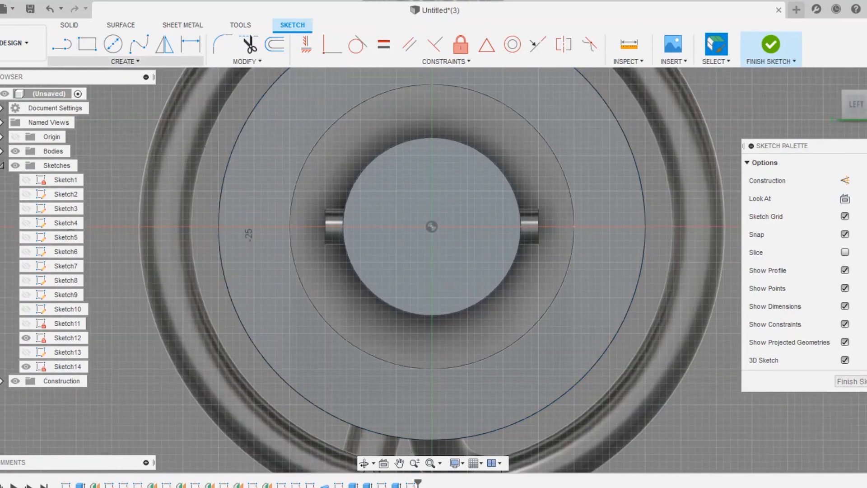
click(125, 61)
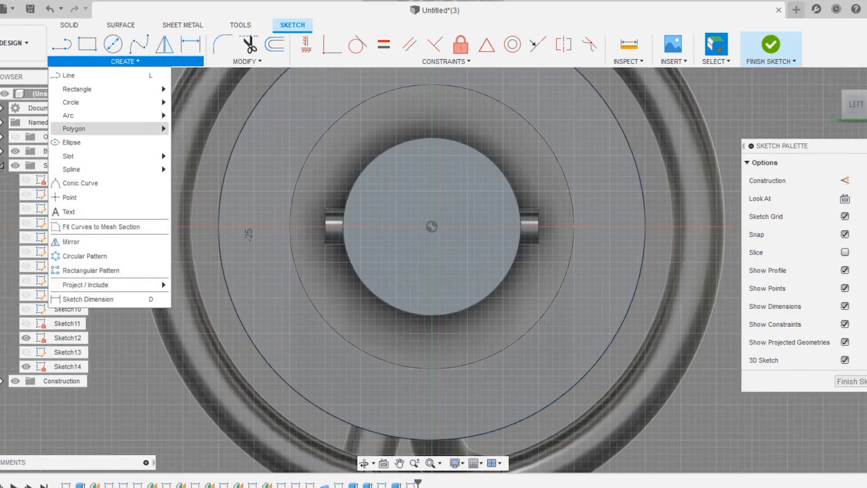
click(71, 142)
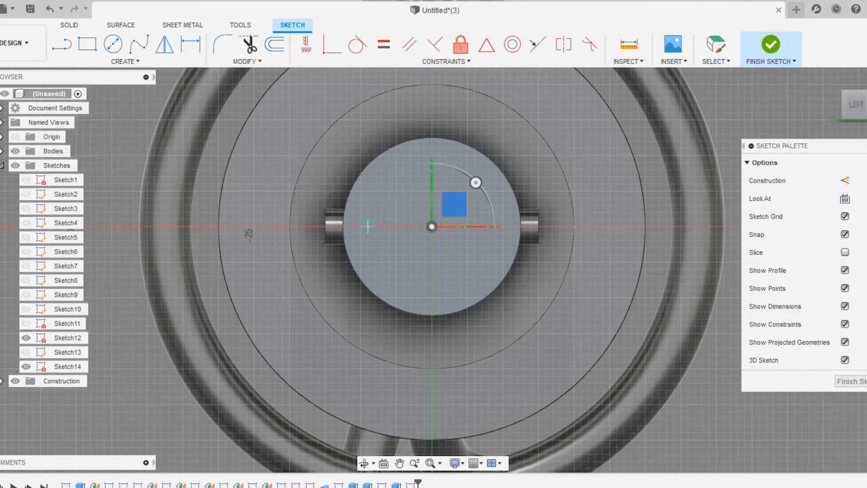
click(388, 227)
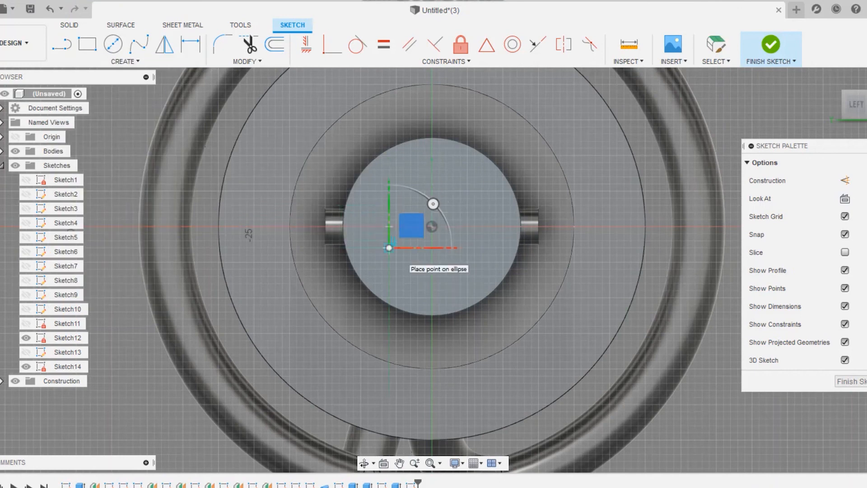
click(375, 226)
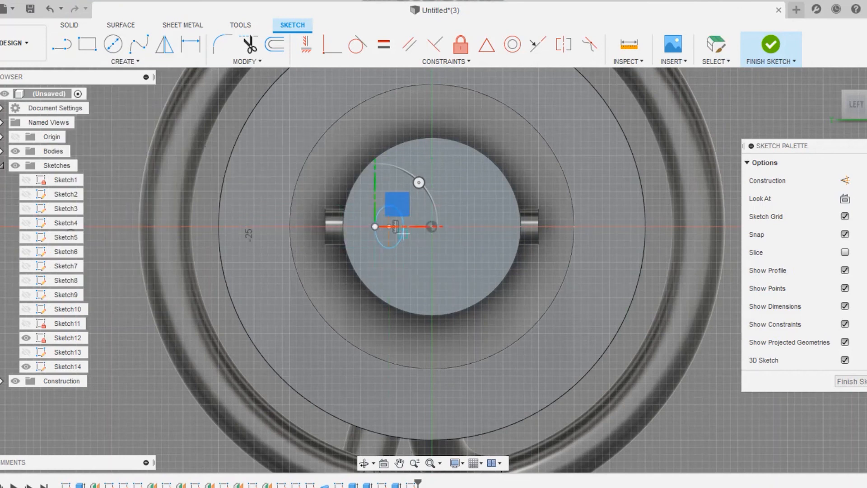
Mirror the ellipse about a short vertical line drawn from the face's centre and finish the sketch
key(l)
click(431, 226)
click(432, 256)
key(Escape)
click(164, 44)
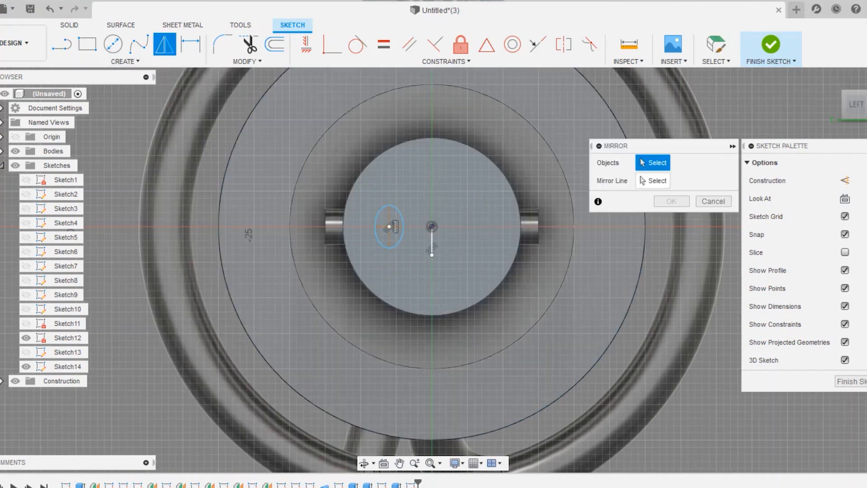
click(403, 227)
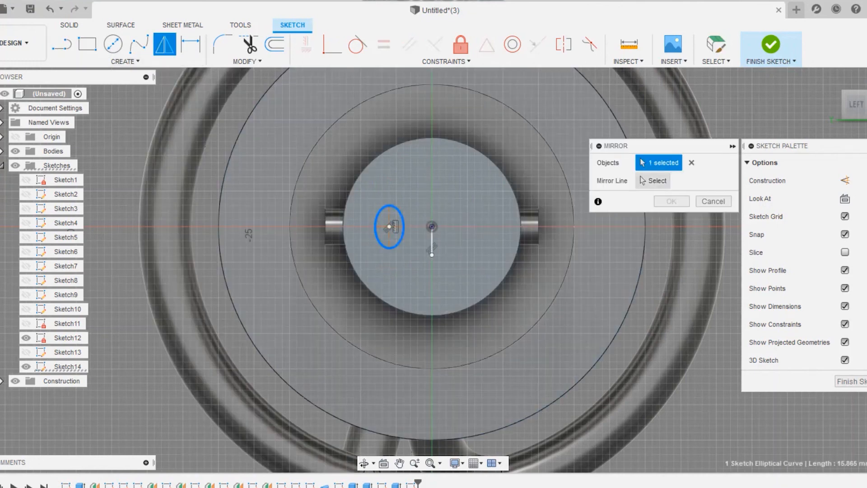
click(431, 247)
key(Return)
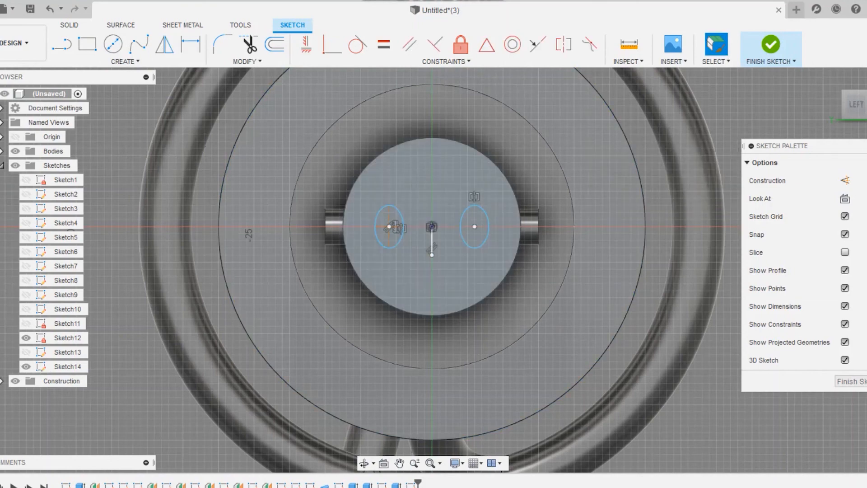
scroll(433, 227, down, 8)
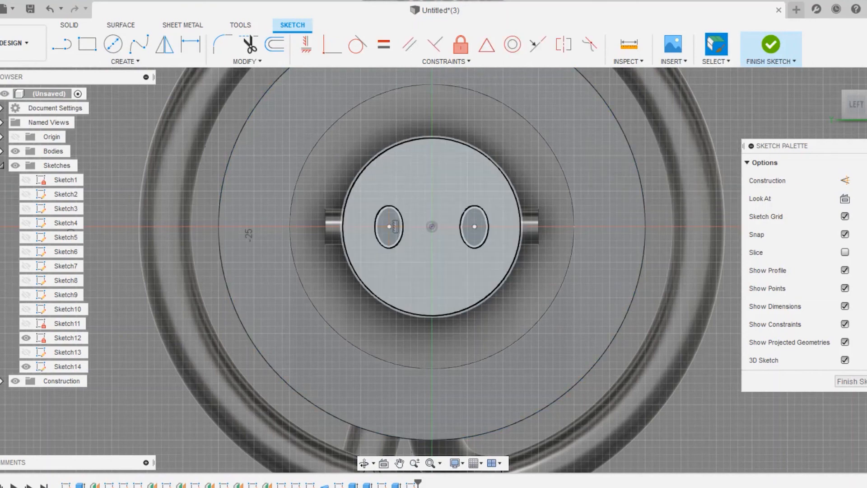
shift+middle_drag(434, 270, 477, 289)
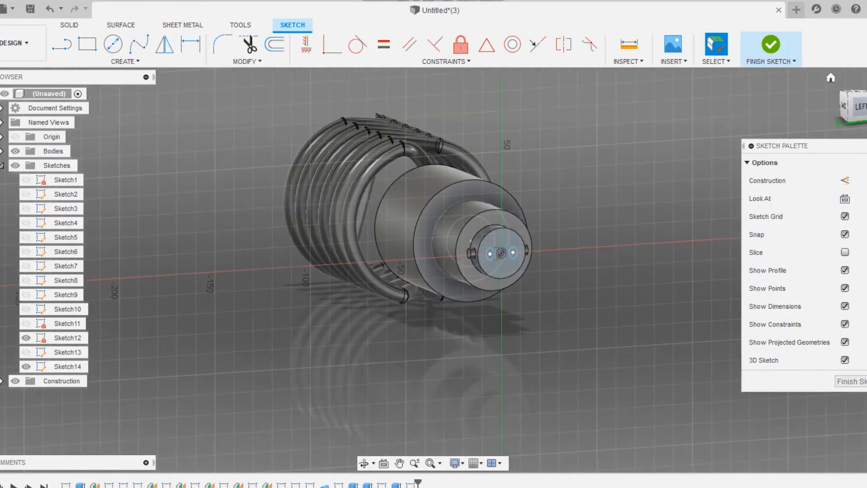
click(771, 49)
Extrude both ellipse profiles on the end face 2 mm
click(490, 253)
click(513, 252)
scroll(495, 254, up, 3)
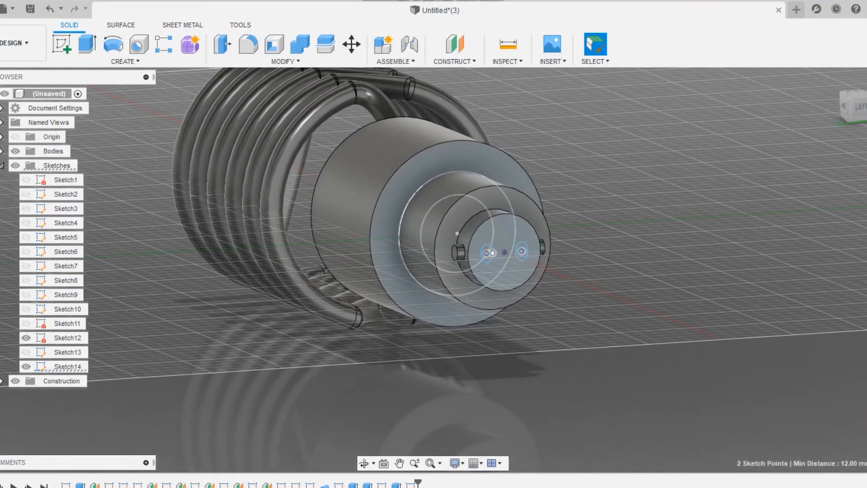
click(493, 255)
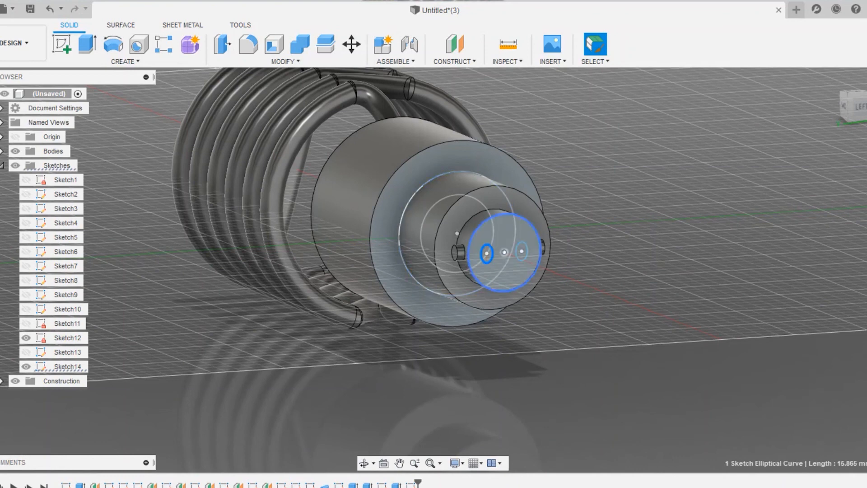
click(522, 251)
ctrl+click(528, 254)
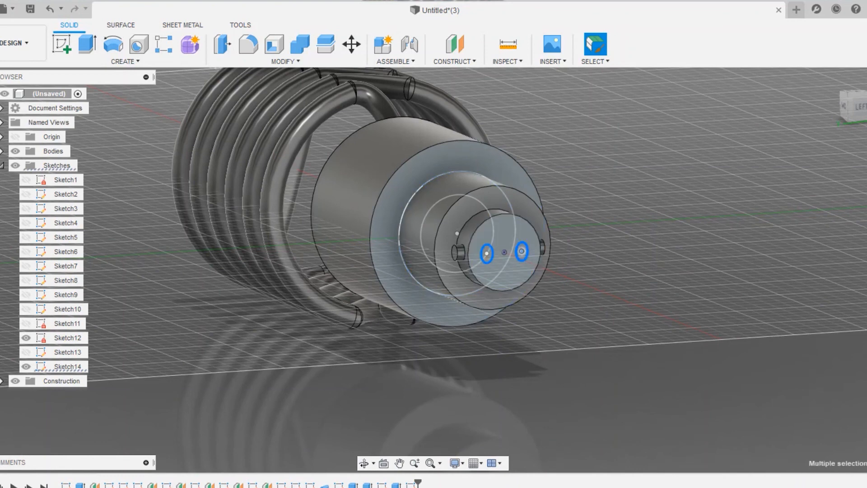
key(e)
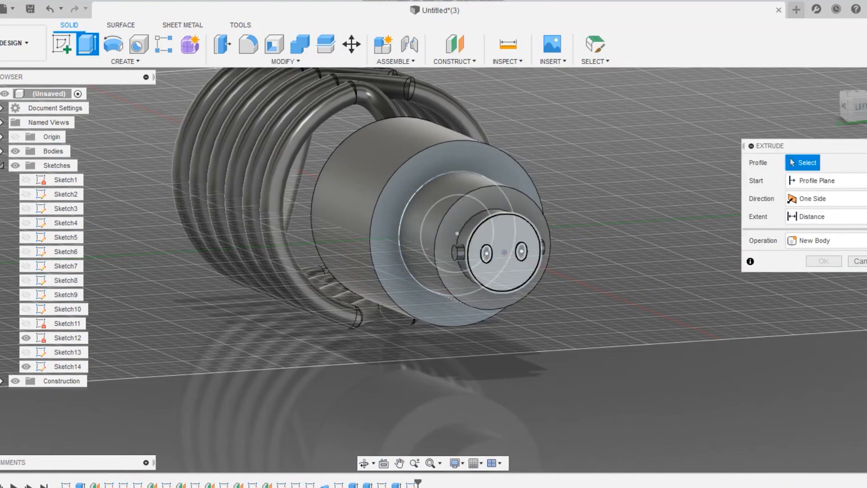
click(524, 251)
click(488, 253)
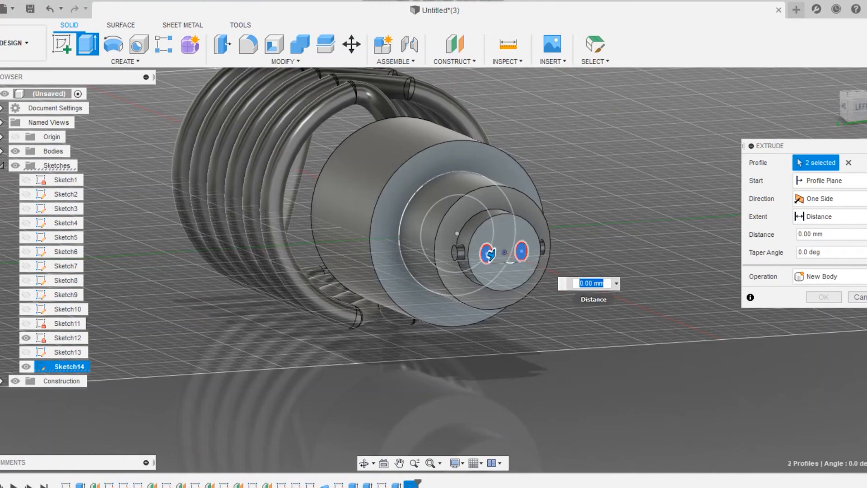
text(2)
key(Return)
click(831, 78)
scroll(832, 172, down, 2)
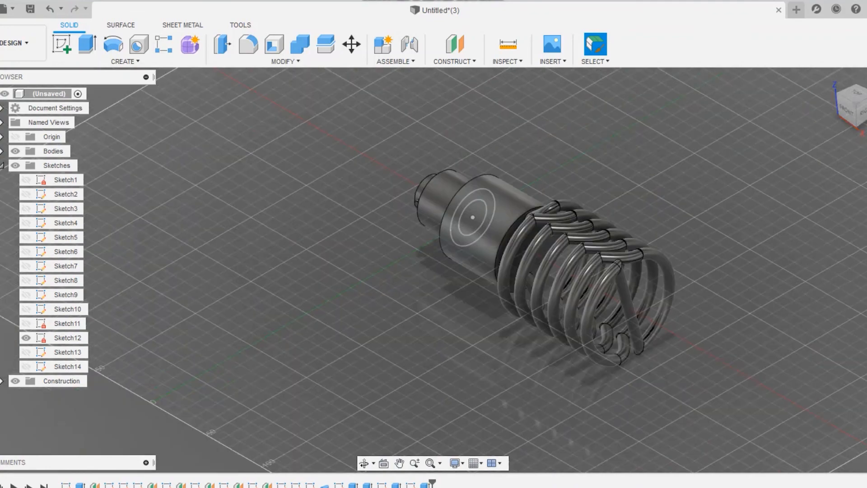
mouse_move(857, 113)
mouse_down()
mouse_move(862, 108)
mouse_move(866, 121)
mouse_move(856, 88)
mouse_move(834, 98)
mouse_move(856, 109)
mouse_up()
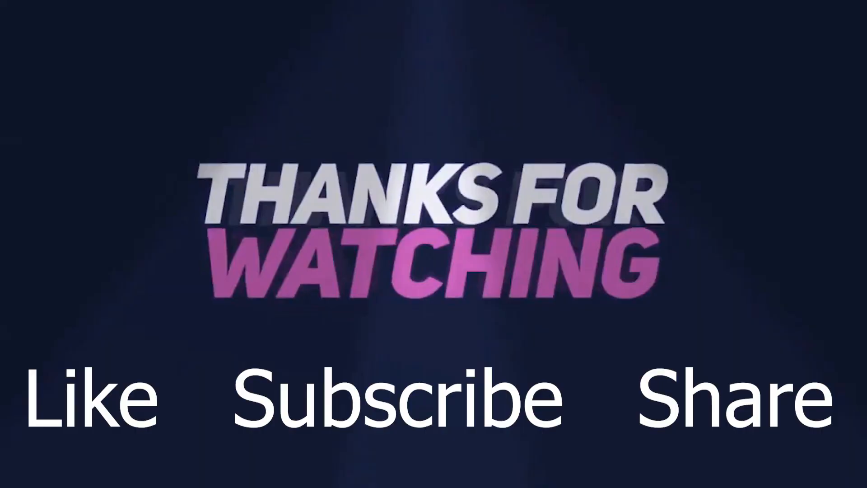